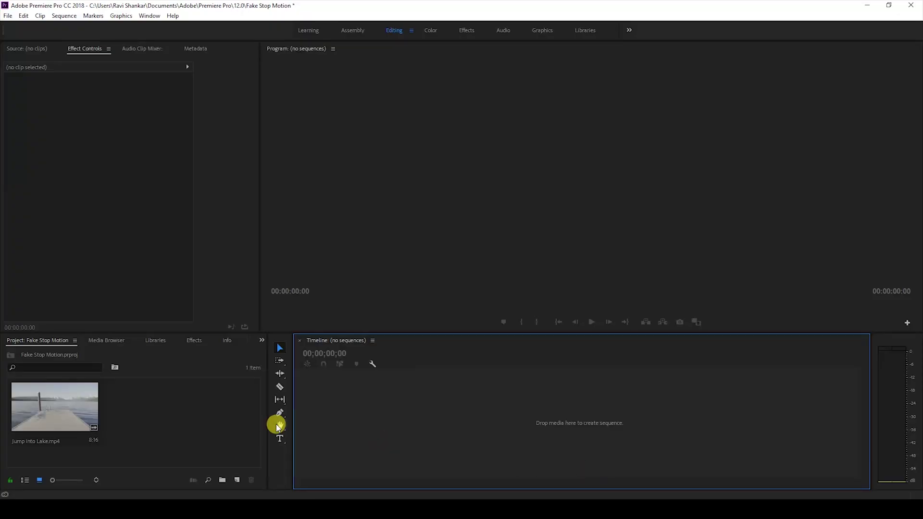
- Build a Jump into Lake sequence from the lake-jump clip and mute its A1 audio track
{"action": "left_click", "coordinate": [62, 410]}
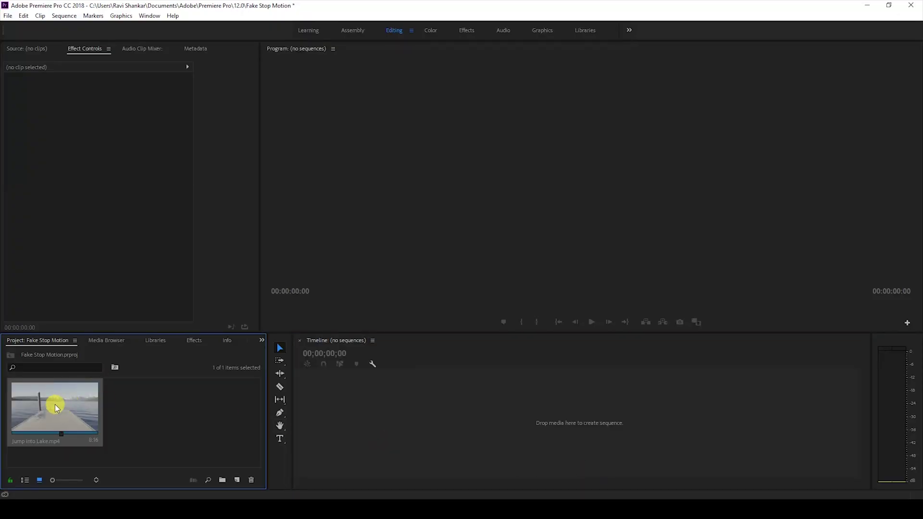
{"action": "left_click_drag", "start_coordinate": [323, 418], "coordinate": [321, 420]}
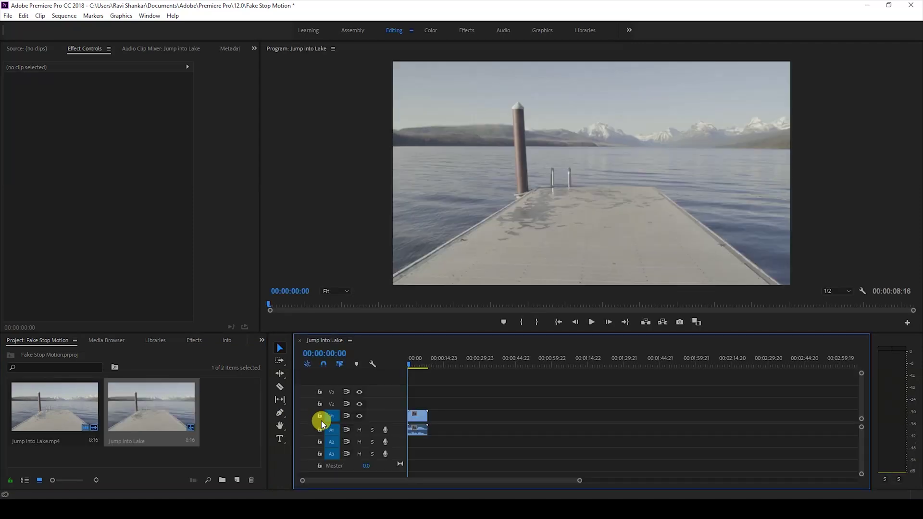
{"action": "left_click", "coordinate": [359, 429]}
- Zoom the timeline and play the 00:00:08:16 sequence from its first frame to preview it
{"action": "left_click_drag", "start_coordinate": [575, 480], "coordinate": [465, 477]}
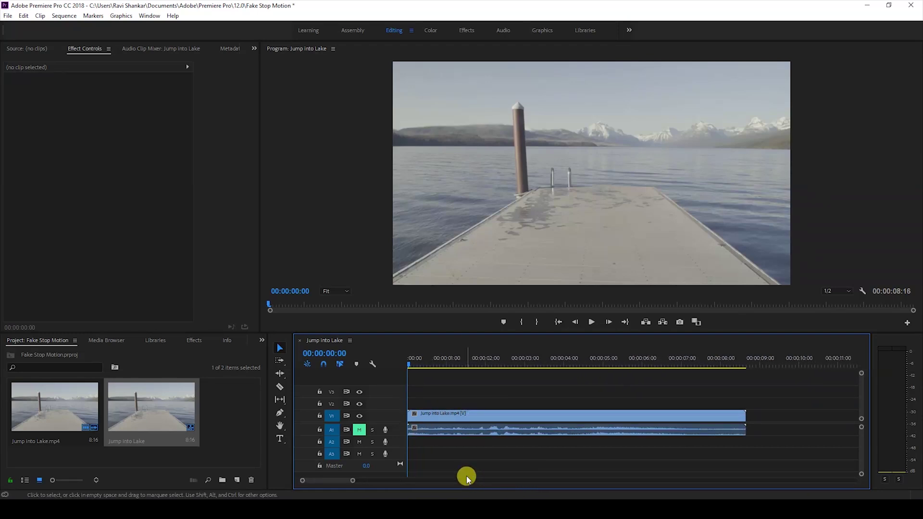
{"action": "left_click_drag", "start_coordinate": [417, 366], "coordinate": [410, 362]}
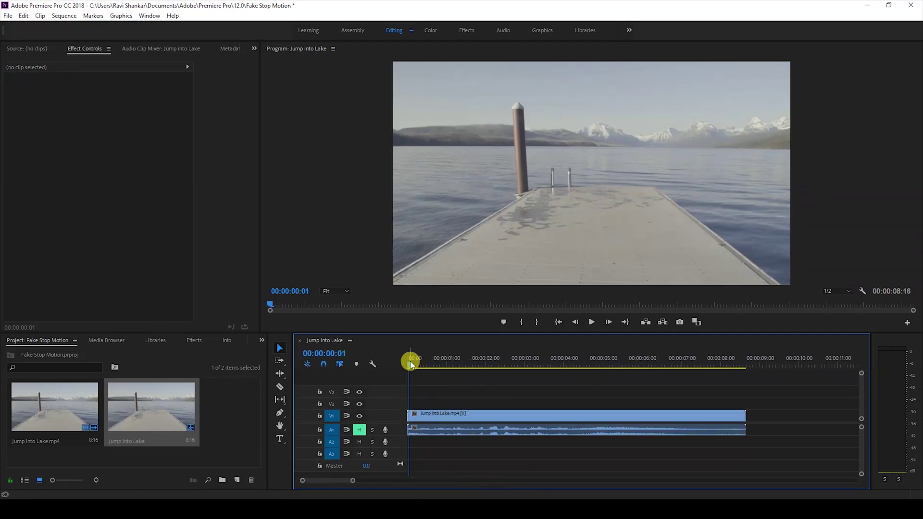
{"action": "key", "text": "space"}
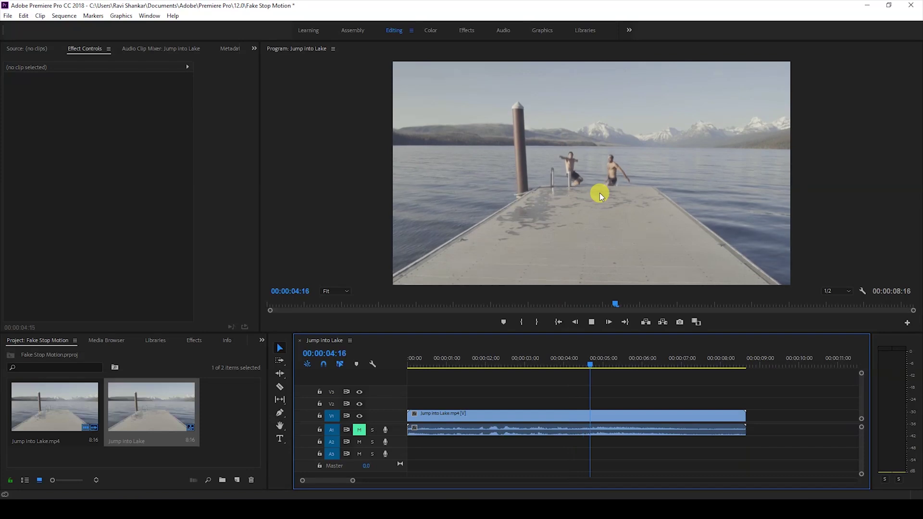
{"action": "left_click", "coordinate": [414, 357]}
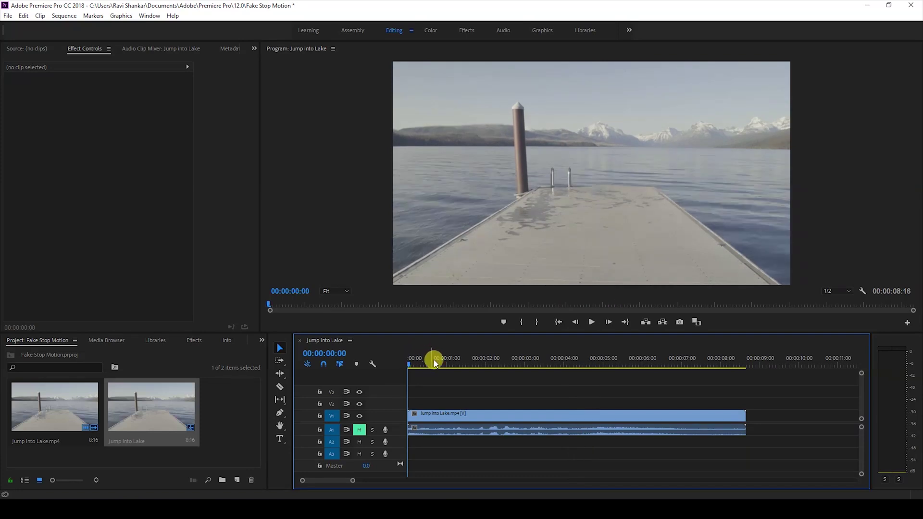
{"action": "left_click", "coordinate": [437, 360]}
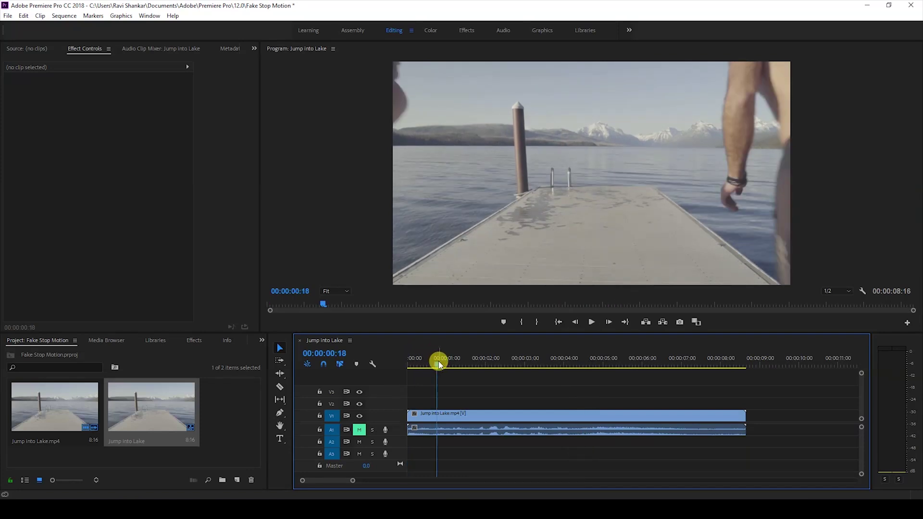
- Search the effects list for 'Posterize time' and apply it to the lake clip
{"action": "left_click", "coordinate": [440, 362]}
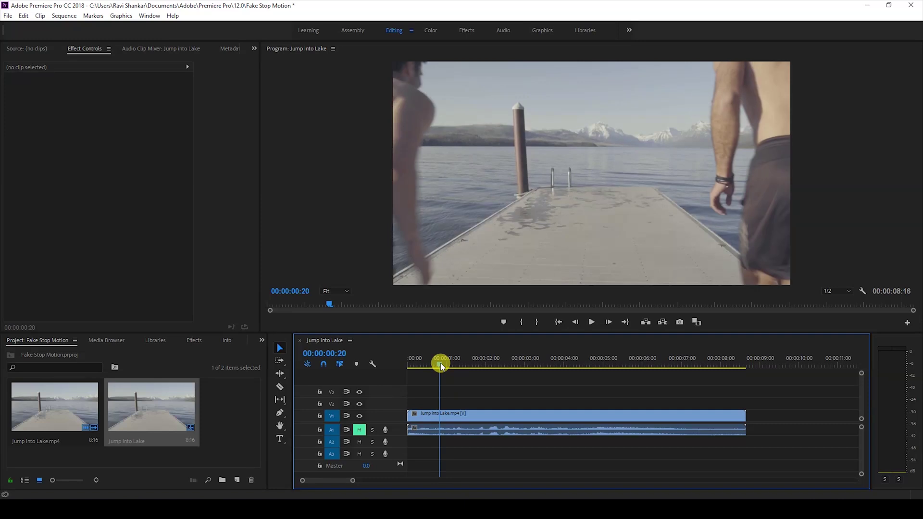
{"action": "key", "text": "space"}
{"action": "left_click", "coordinate": [189, 341]}
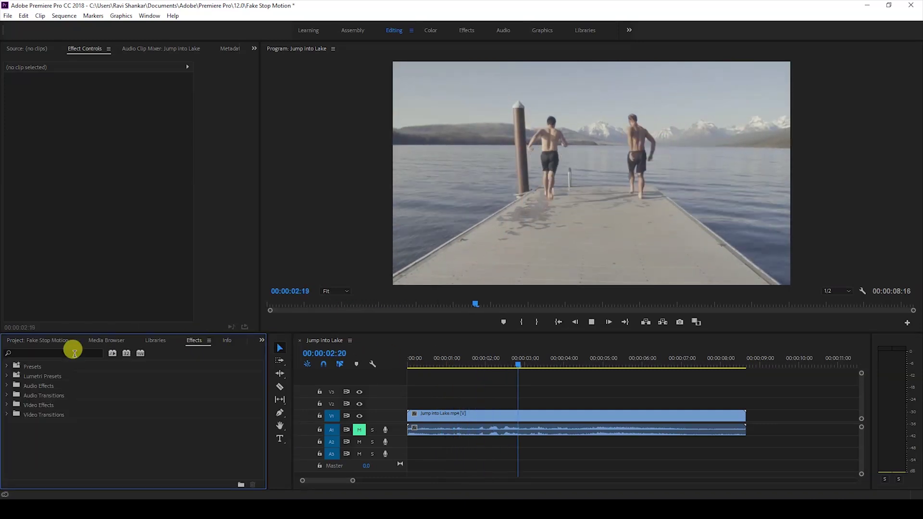
{"action": "left_click", "coordinate": [74, 353]}
{"action": "type", "text": "Pos"}
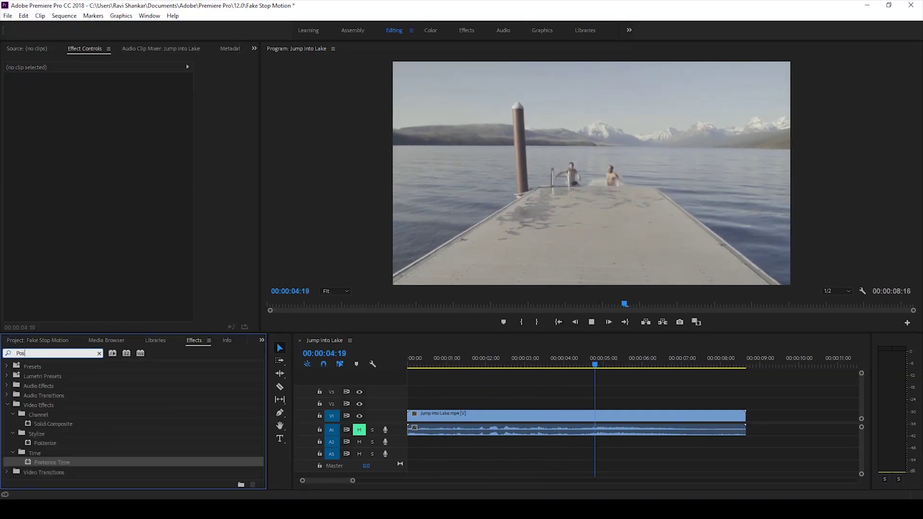
{"action": "type", "text": "ter"}
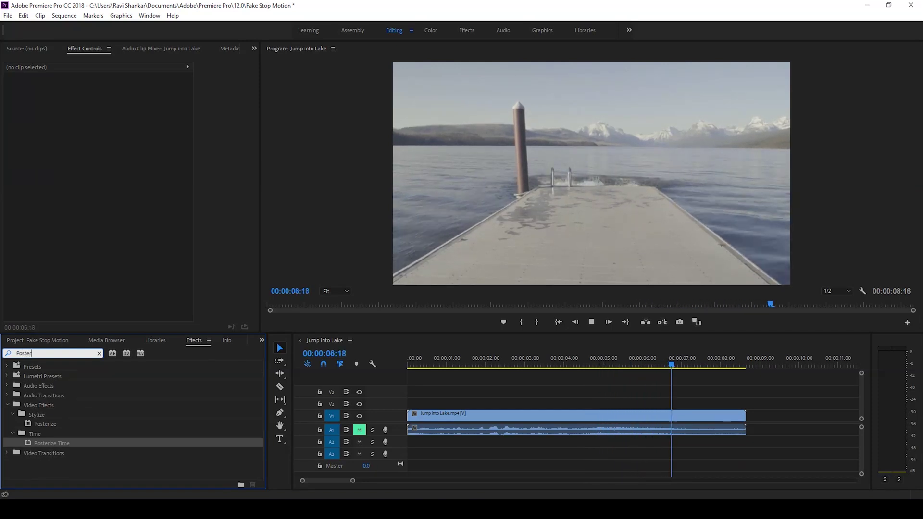
{"action": "type", "text": "ize time"}
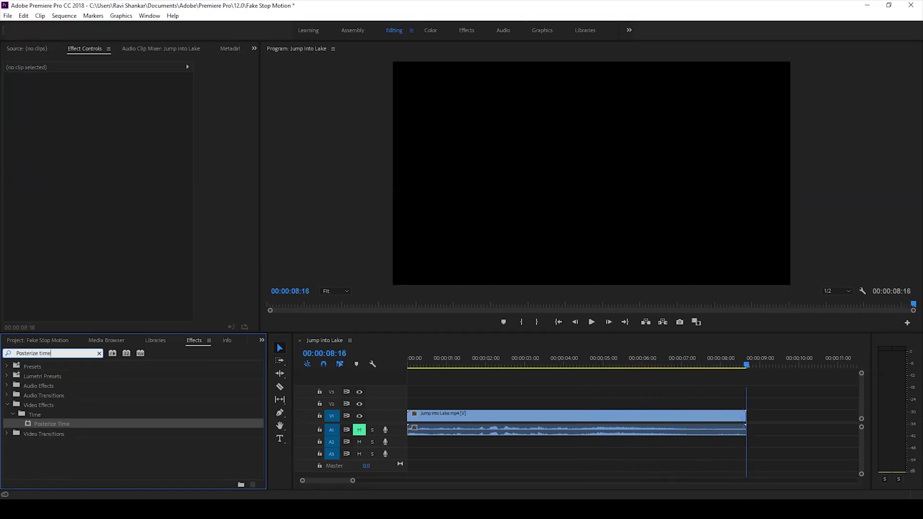
{"action": "left_click", "coordinate": [413, 364]}
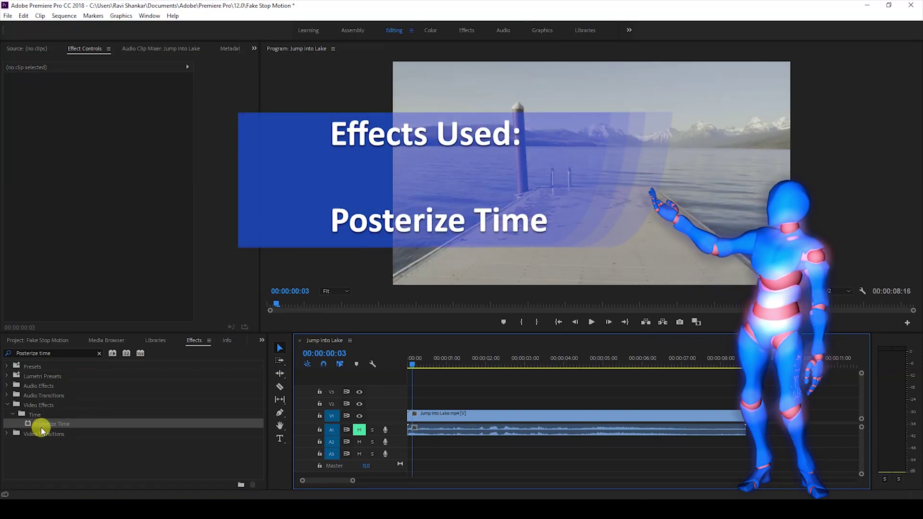
{"action": "left_click_drag", "start_coordinate": [42, 427], "coordinate": [423, 419]}
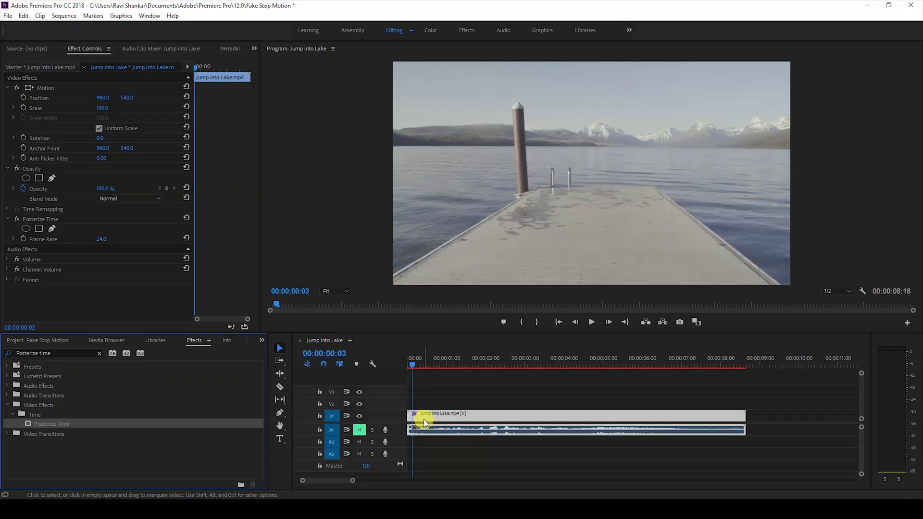
- Set the Posterize Time frame rate to 3 and play the sequence from the start
{"action": "left_click", "coordinate": [100, 240]}
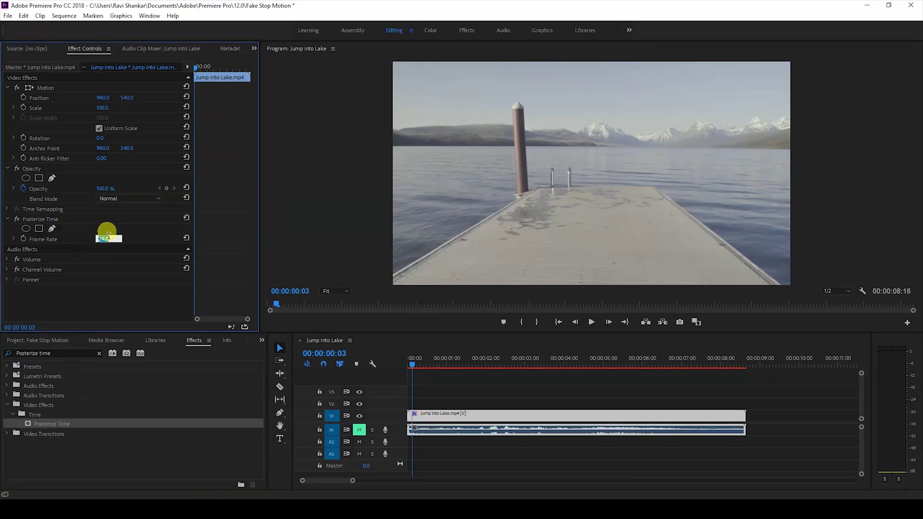
{"action": "left_click", "coordinate": [400, 363]}
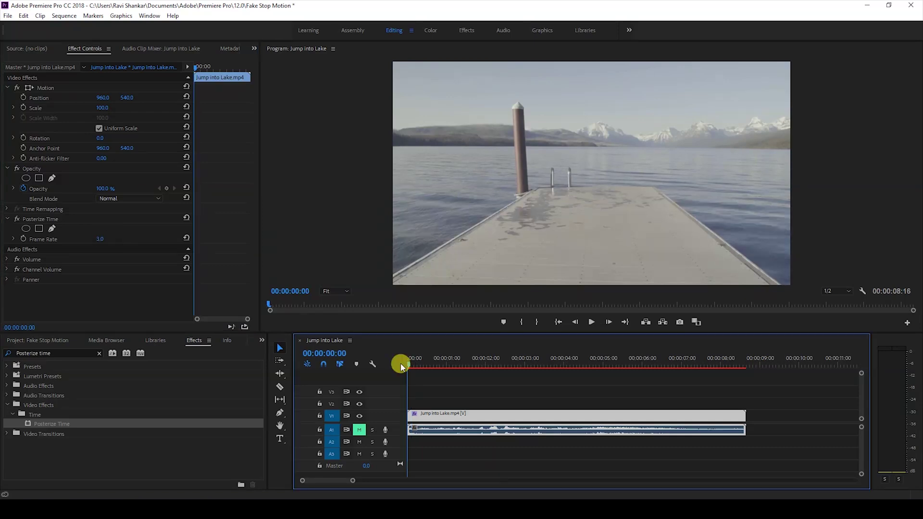
{"action": "key", "text": "space"}
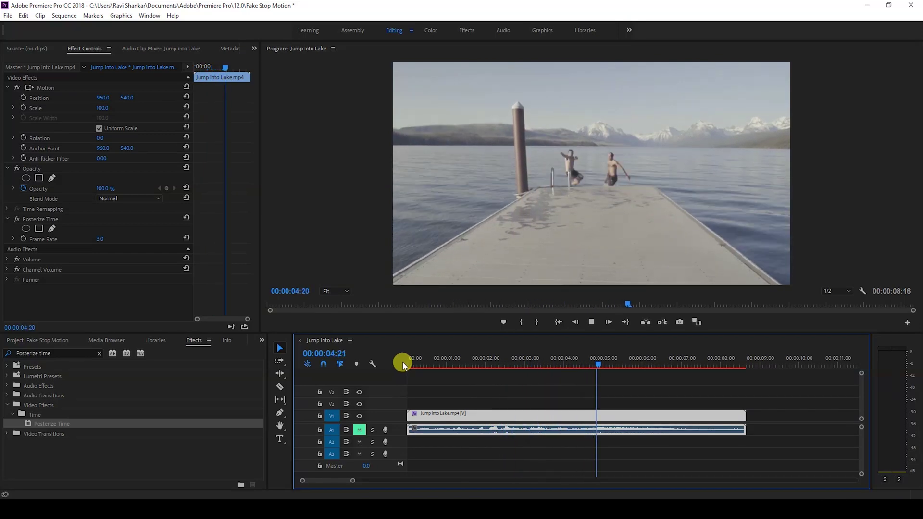
{"action": "left_click", "coordinate": [406, 355]}
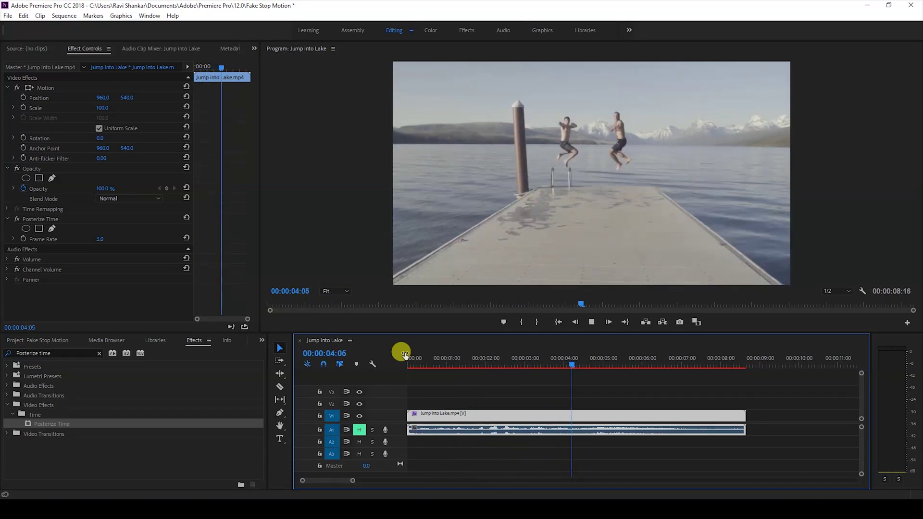
{"action": "left_click", "coordinate": [454, 360]}
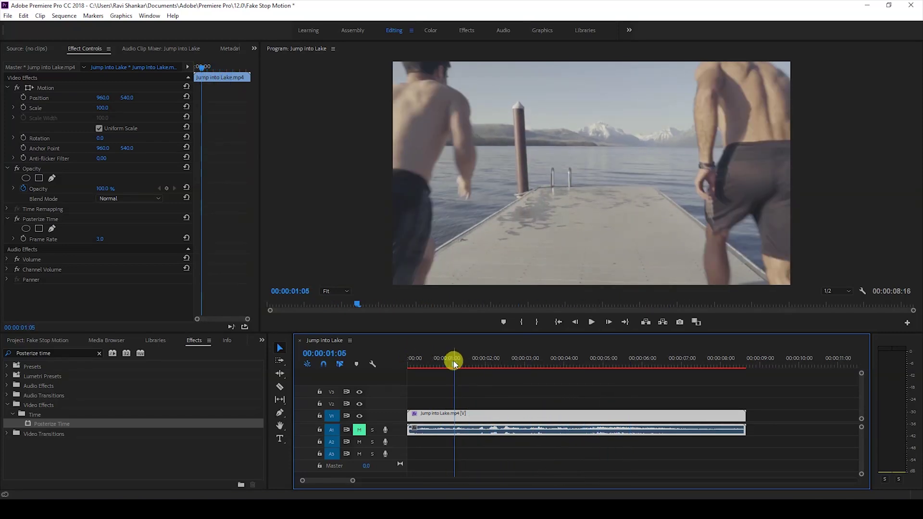
{"action": "left_click_drag", "start_coordinate": [453, 362], "coordinate": [453, 363]}
{"action": "left_click_drag", "start_coordinate": [515, 368], "coordinate": [459, 375]}
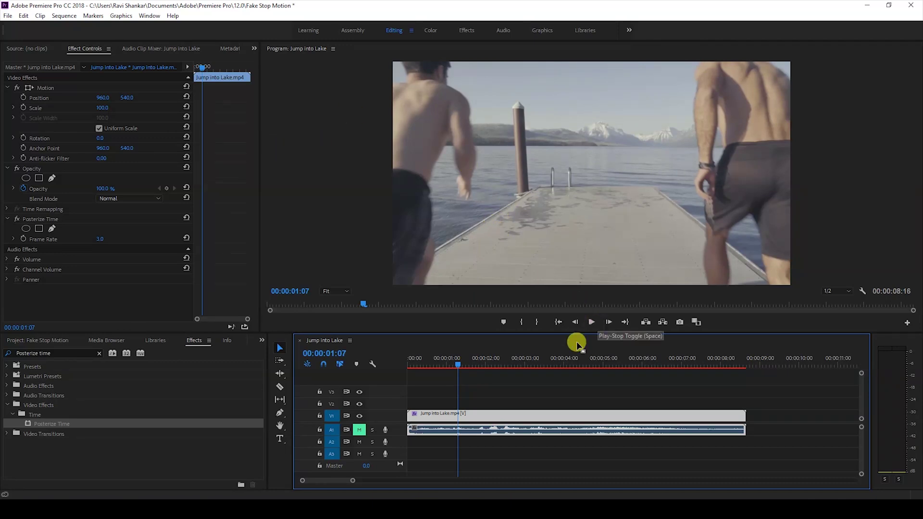
{"action": "left_click", "coordinate": [500, 393]}
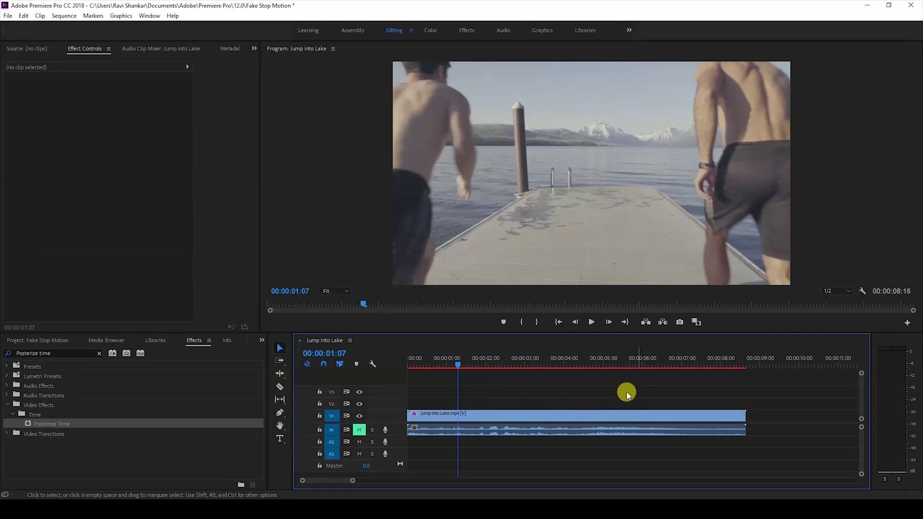
- Change the lake clip's speed to 70% in Speed/Duration, then zoom out to show the 00:00:12:09 clip
{"action": "right_click", "coordinate": [592, 413]}
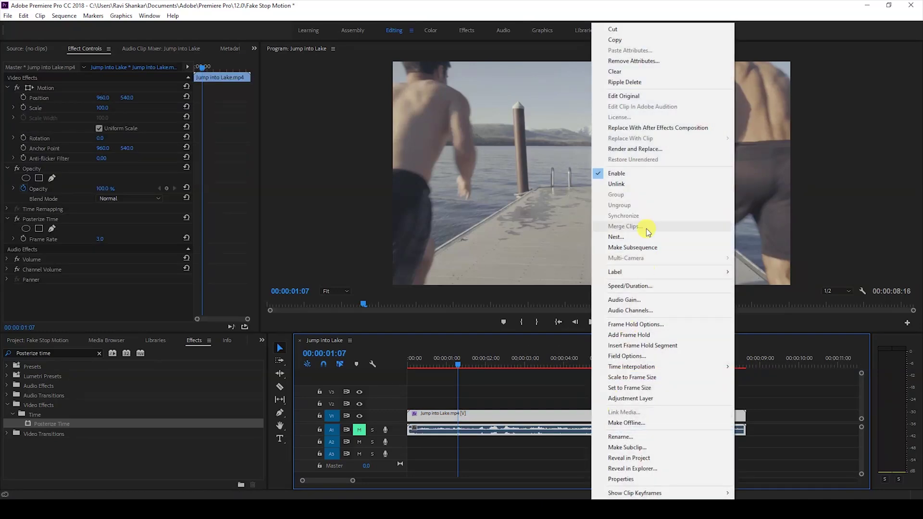
{"action": "left_click", "coordinate": [628, 287]}
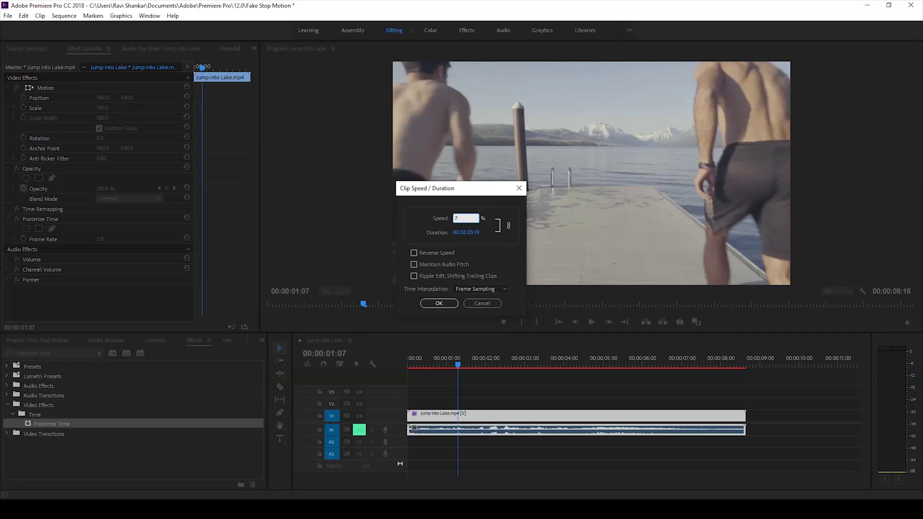
{"action": "key", "text": "Return"}
{"action": "left_click_drag", "start_coordinate": [355, 479], "coordinate": [399, 480]}
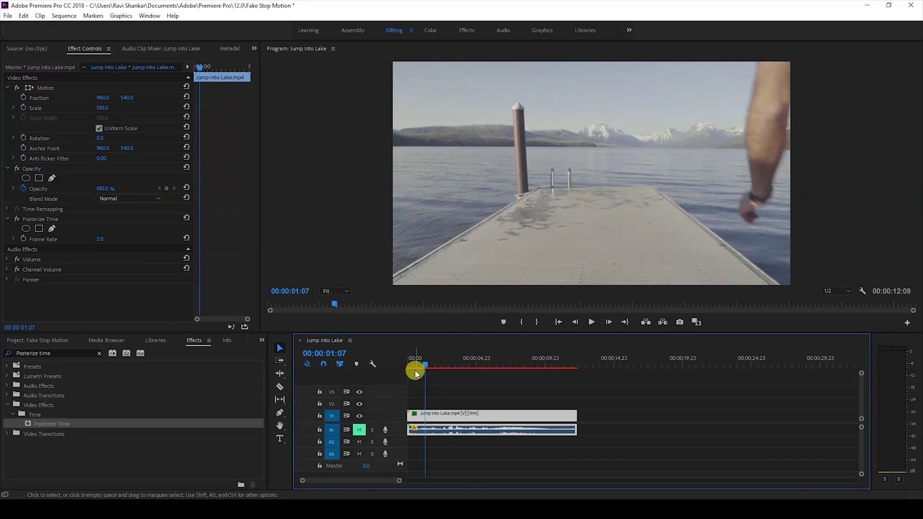
- Play the slowed 70% clip from the start until the men run along the dock
{"action": "key", "text": "Home"}
{"action": "key", "text": "space"}
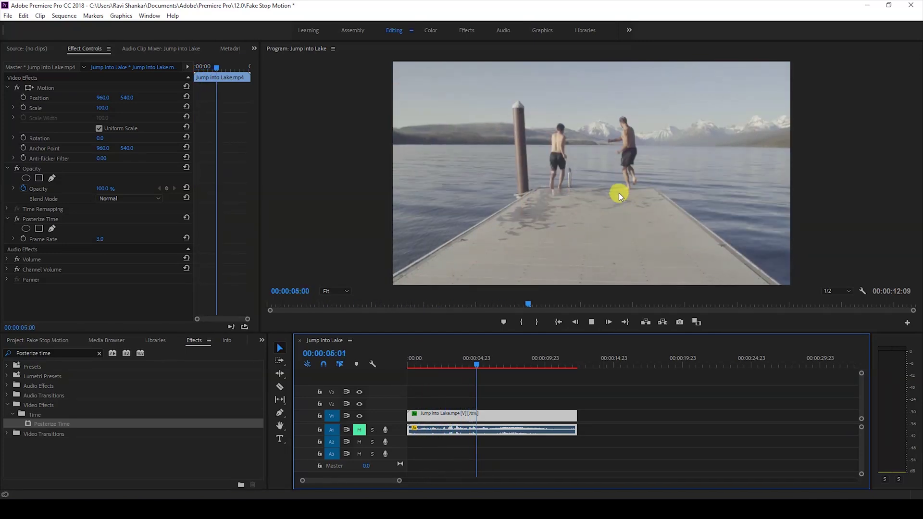
{"action": "left_click", "coordinate": [411, 363]}
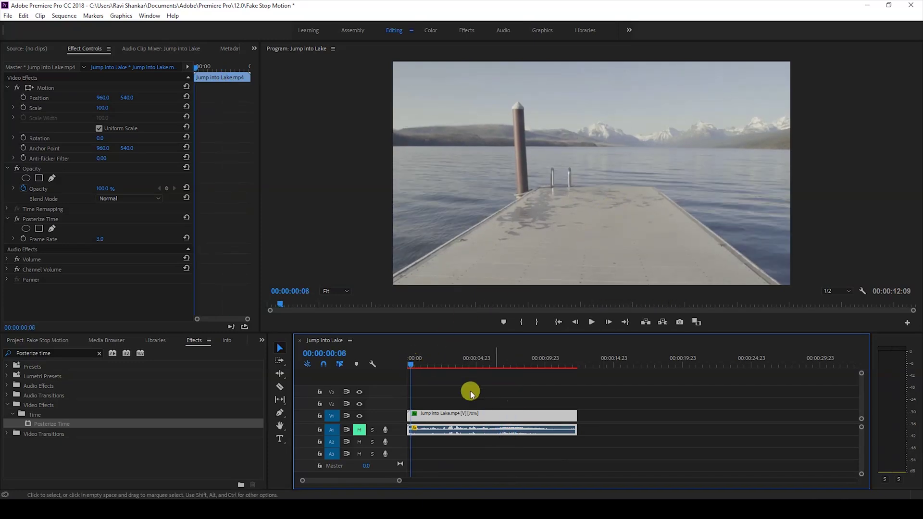
{"action": "key", "text": "space"}
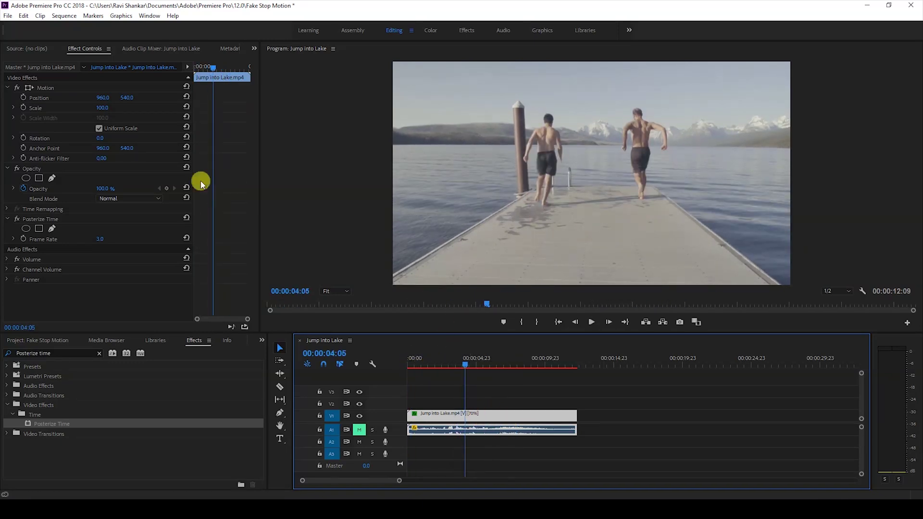
- Change the Posterize Time frame rate to 4 and replay the sequence from the beginning
{"action": "left_click", "coordinate": [97, 239]}
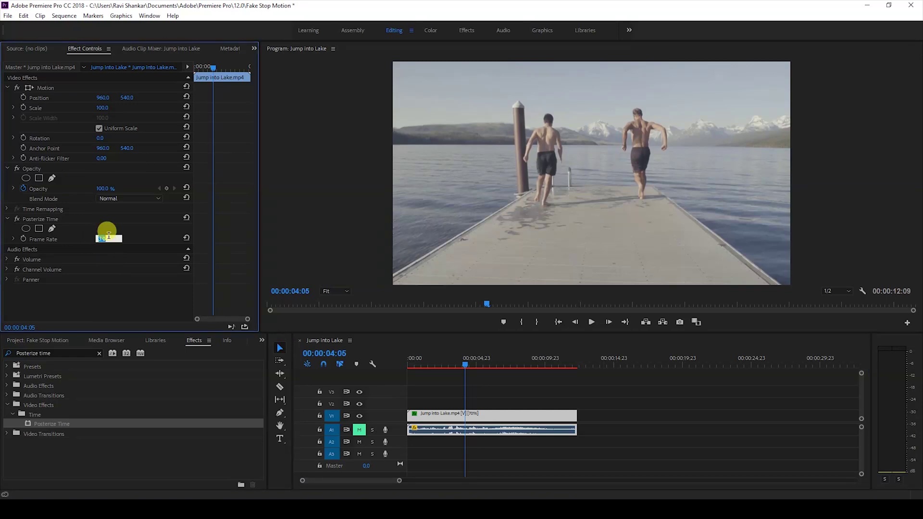
{"action": "left_click", "coordinate": [108, 238]}
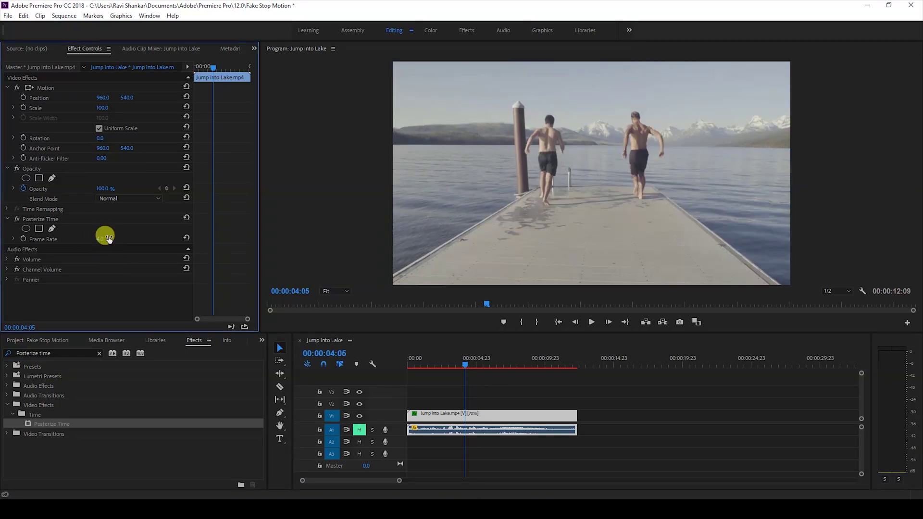
{"action": "left_click", "coordinate": [410, 378]}
{"action": "left_click", "coordinate": [405, 362]}
{"action": "key", "text": "space"}
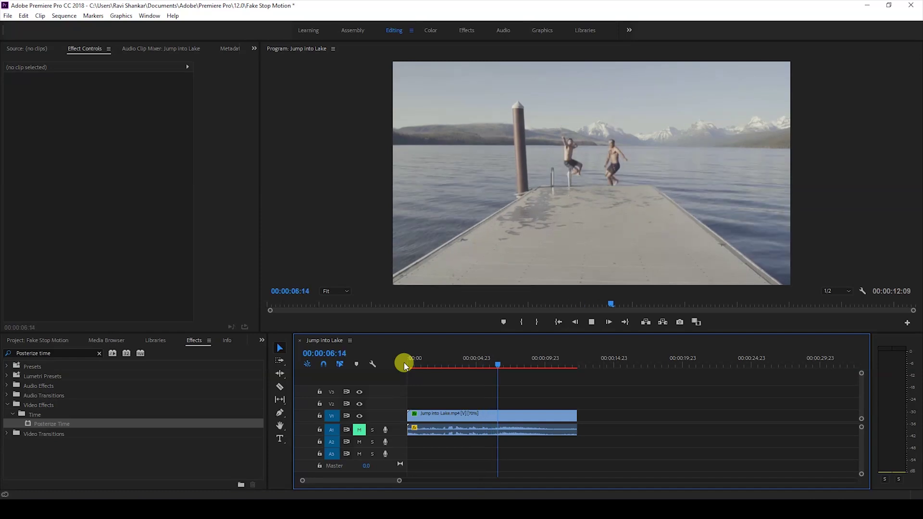
{"action": "left_click", "coordinate": [412, 362]}
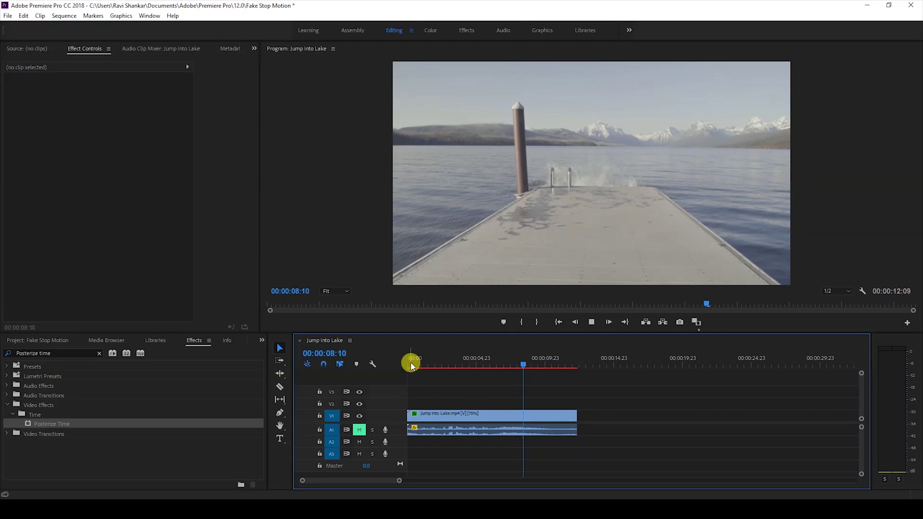
{"action": "left_click", "coordinate": [411, 365]}
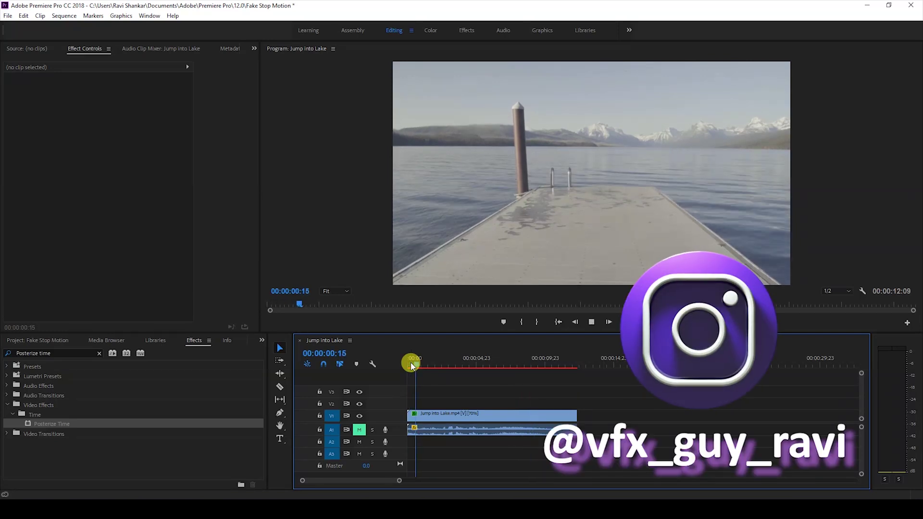